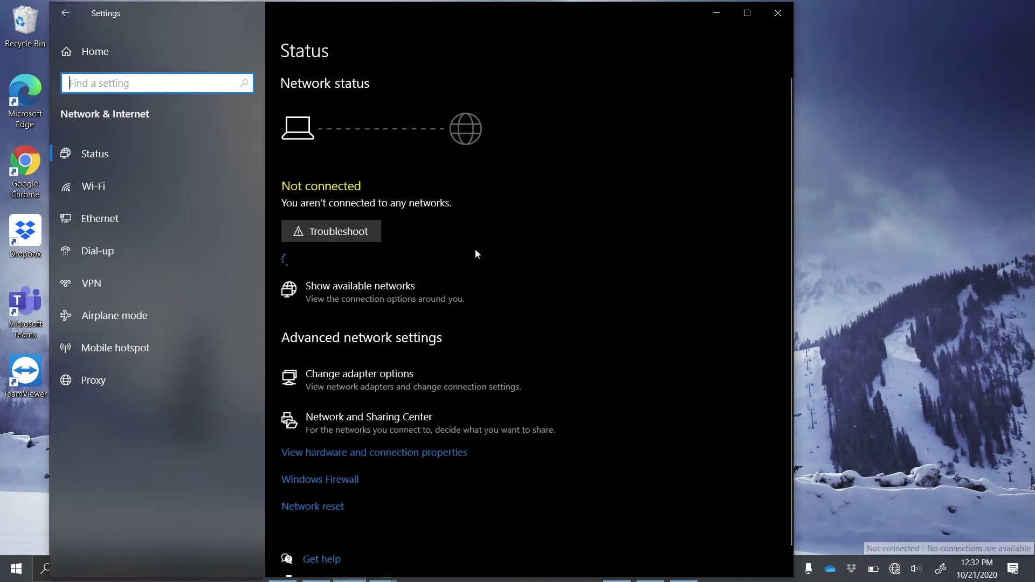
- Open the properties of the KIC Ethernet adapter from the network adapter options
left_click(157, 219)
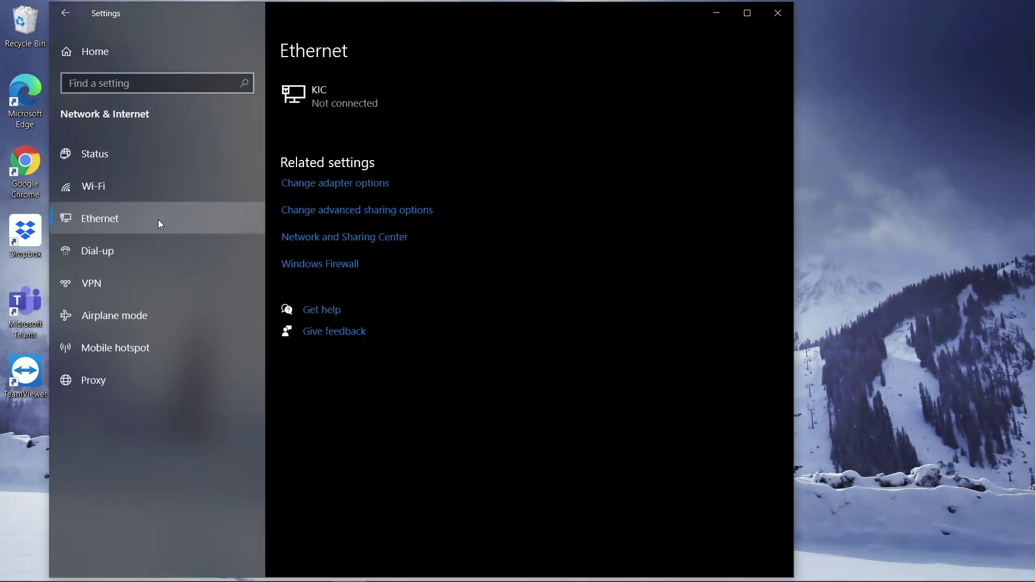
left_click(309, 183)
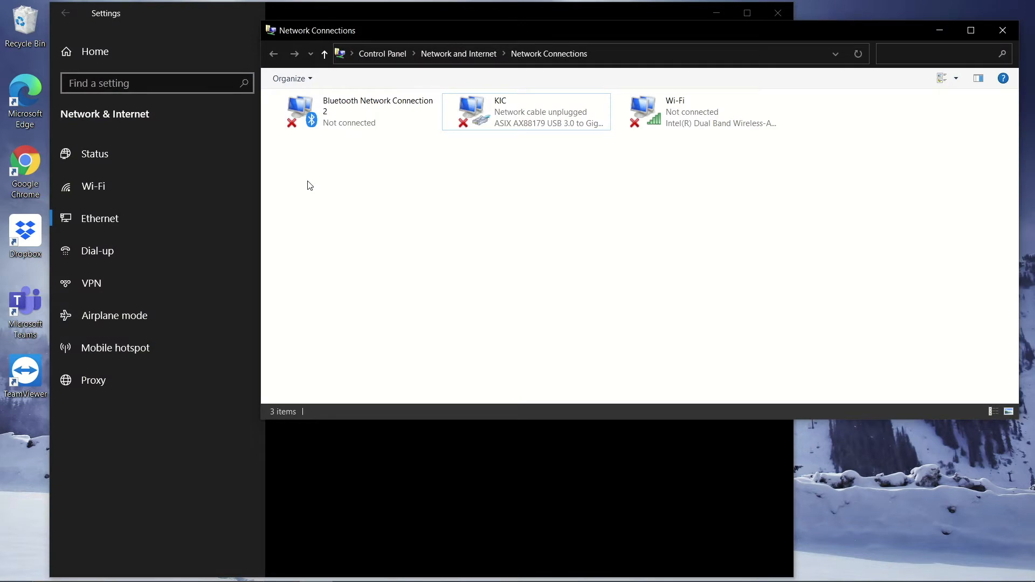
left_click(498, 117)
right_click(497, 117)
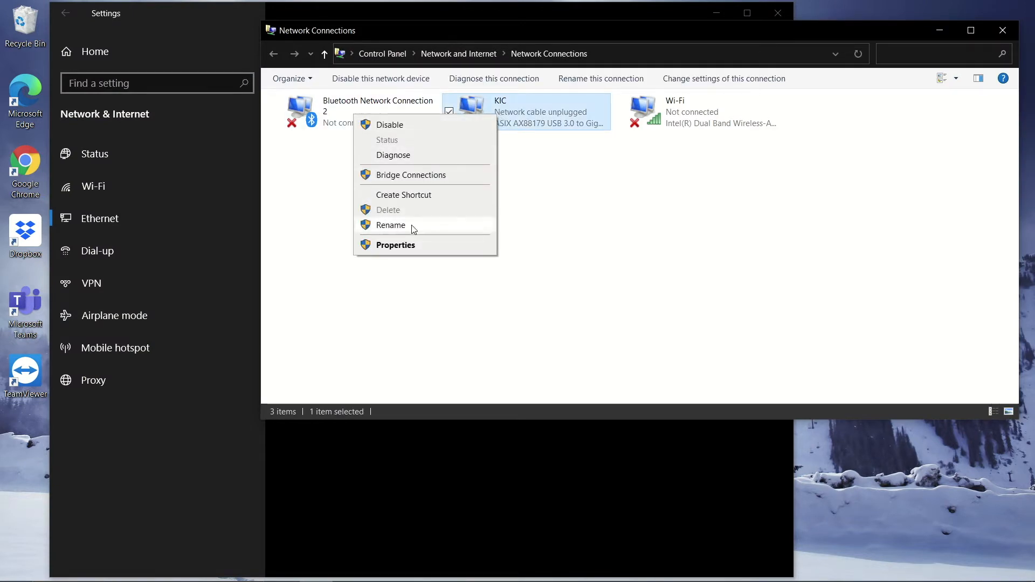
left_click(406, 245)
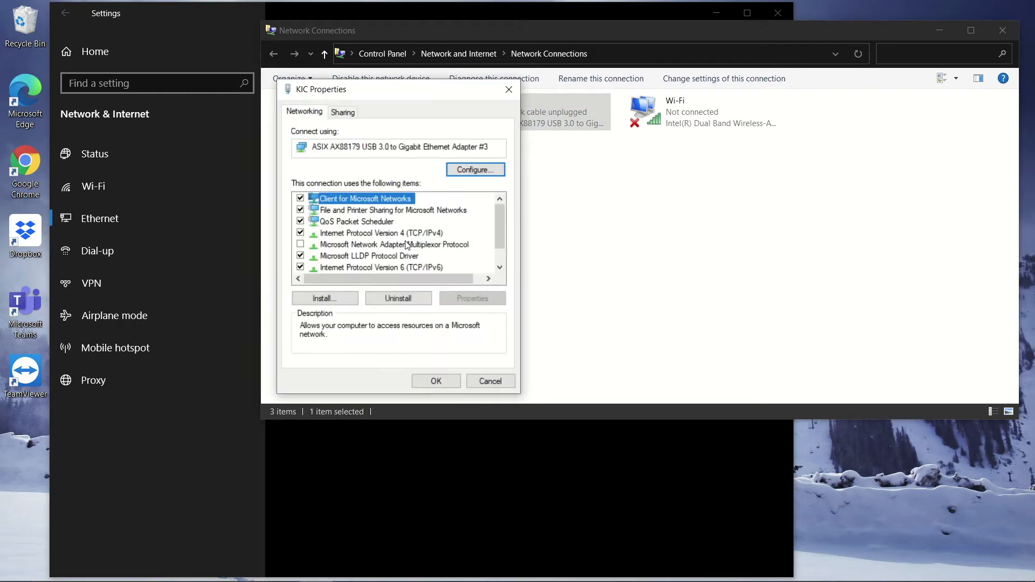
- Disable every item the KIC connection uses except Internet Protocol Version 4 (TCP/IPv4)
left_click(301, 199)
left_click(301, 209)
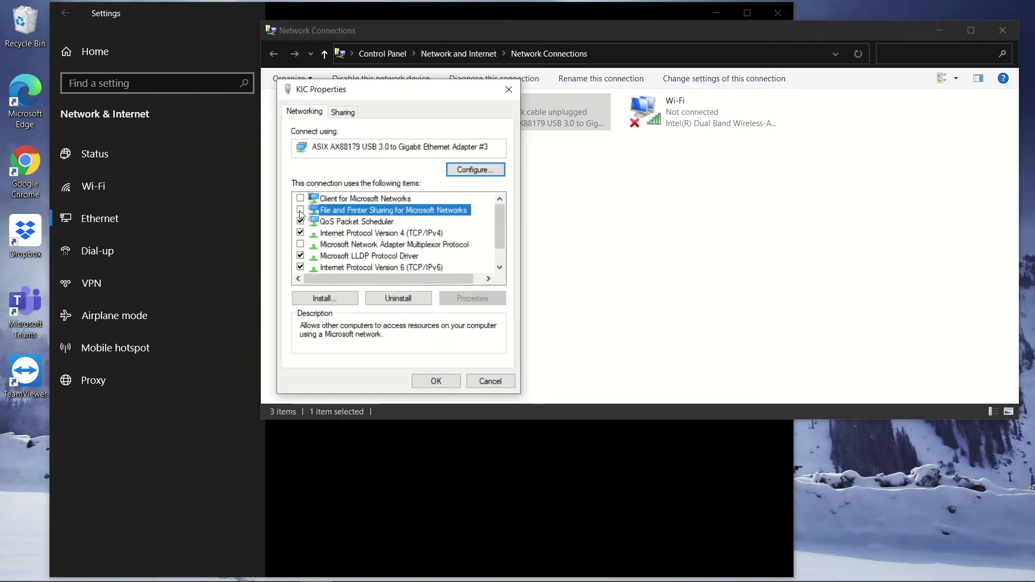
left_click(300, 222)
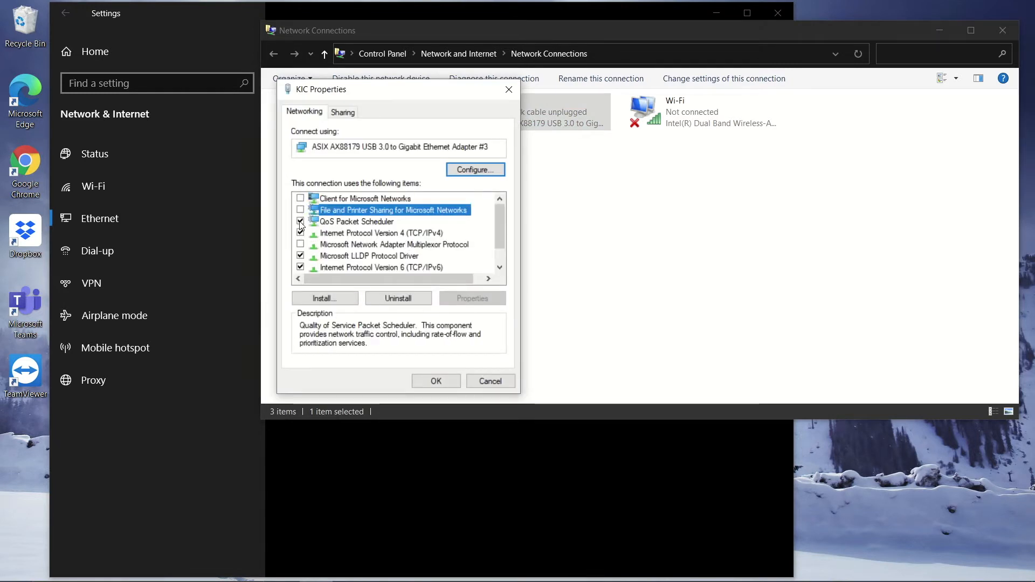
left_click(301, 256)
left_click(300, 268)
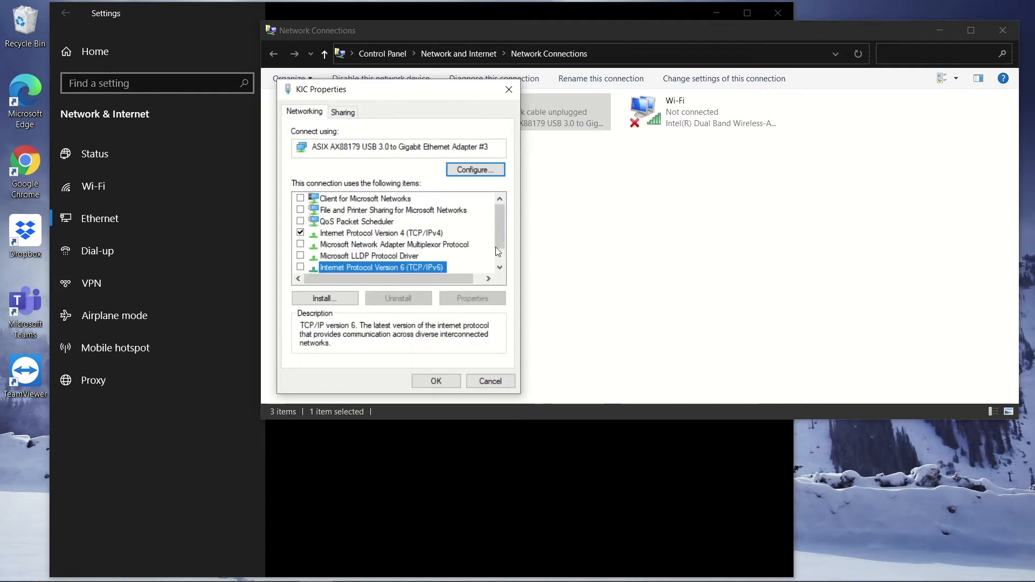
left_click_drag(500, 237, 501, 273)
left_click(300, 255)
left_click(301, 267)
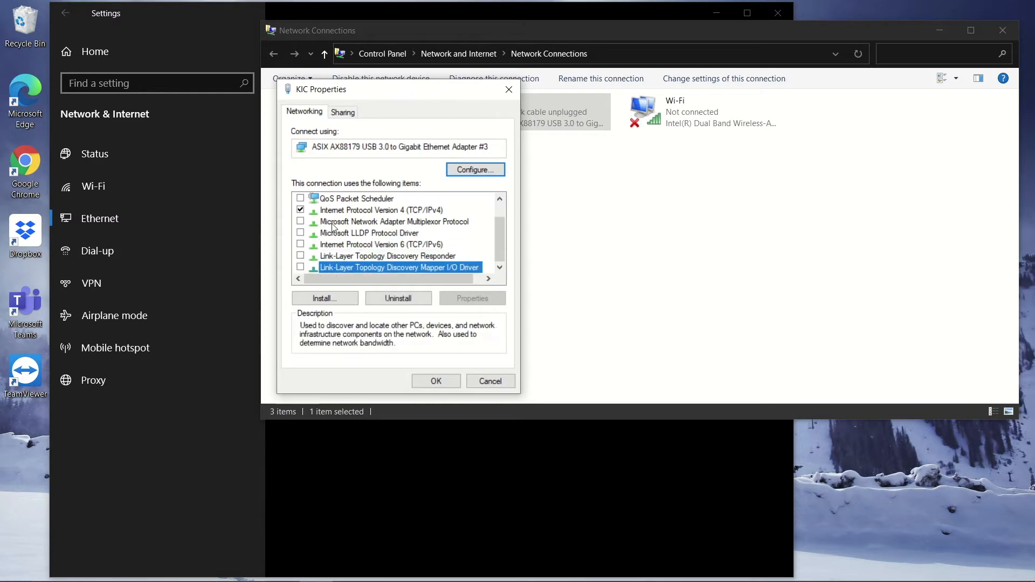
- Assign the KIC adapter's TCP/IPv4 a static IP address of 10.254.254.1 with subnet mask 255.255.255.0
left_click(369, 212)
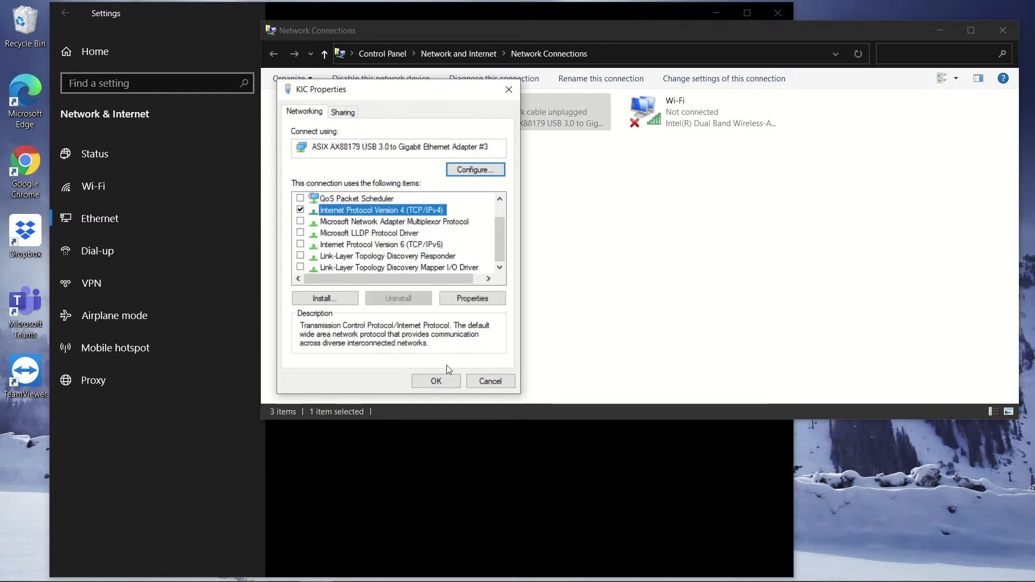
left_click(477, 301)
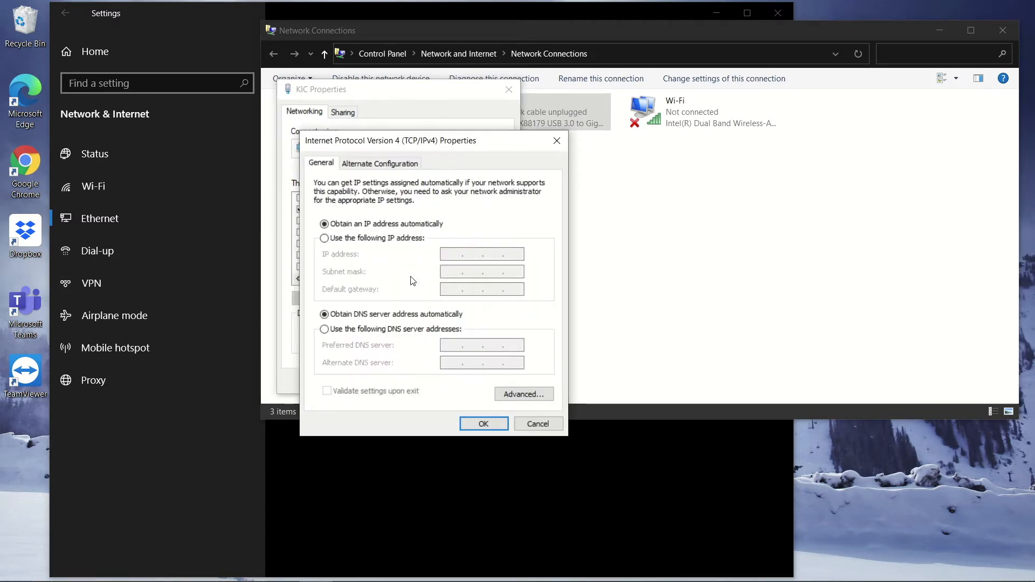
left_click(410, 239)
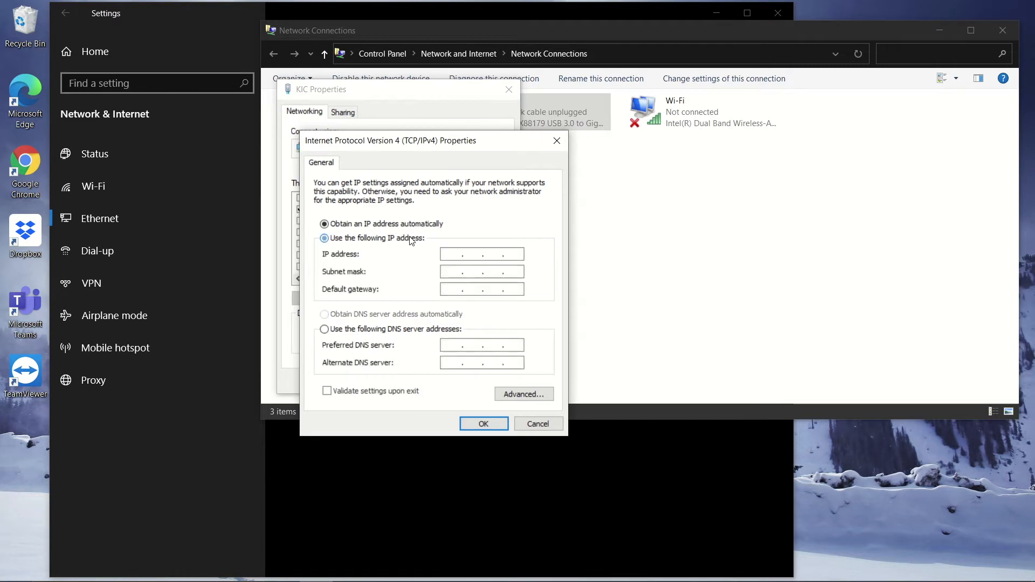
left_click(452, 255)
type("10.254.254.")
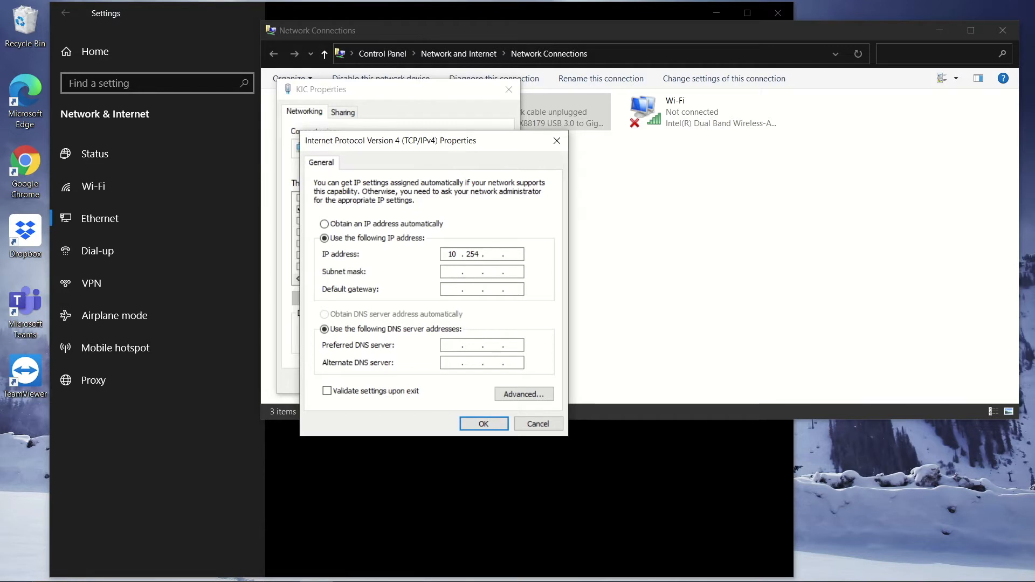
type("1")
left_click(474, 271)
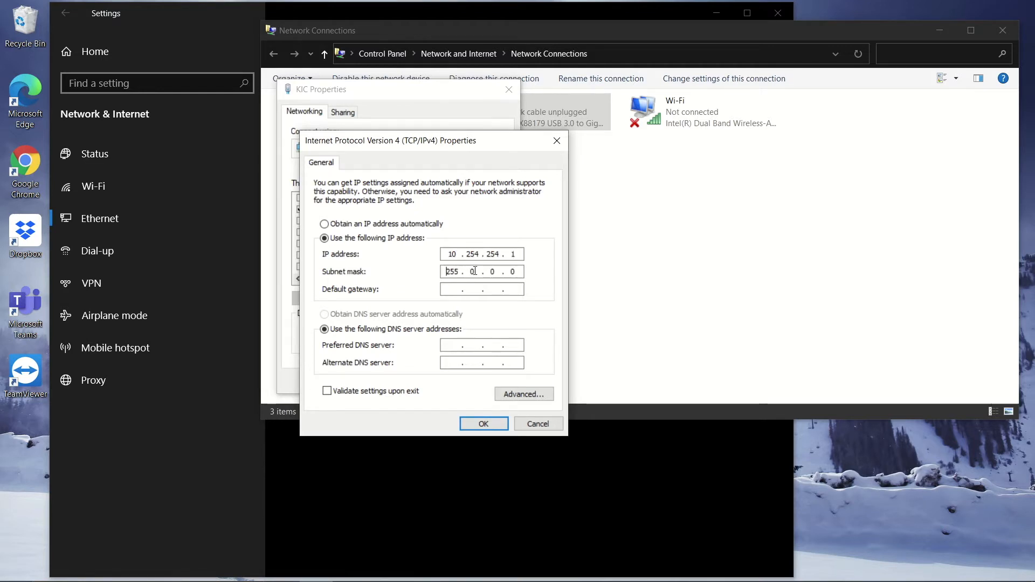
type("255255")
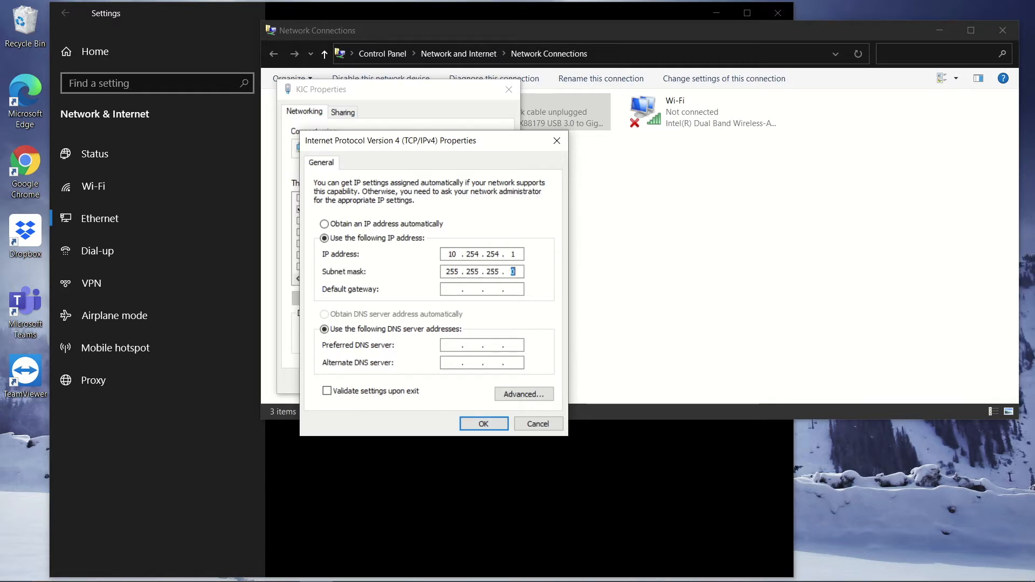
left_click(481, 423)
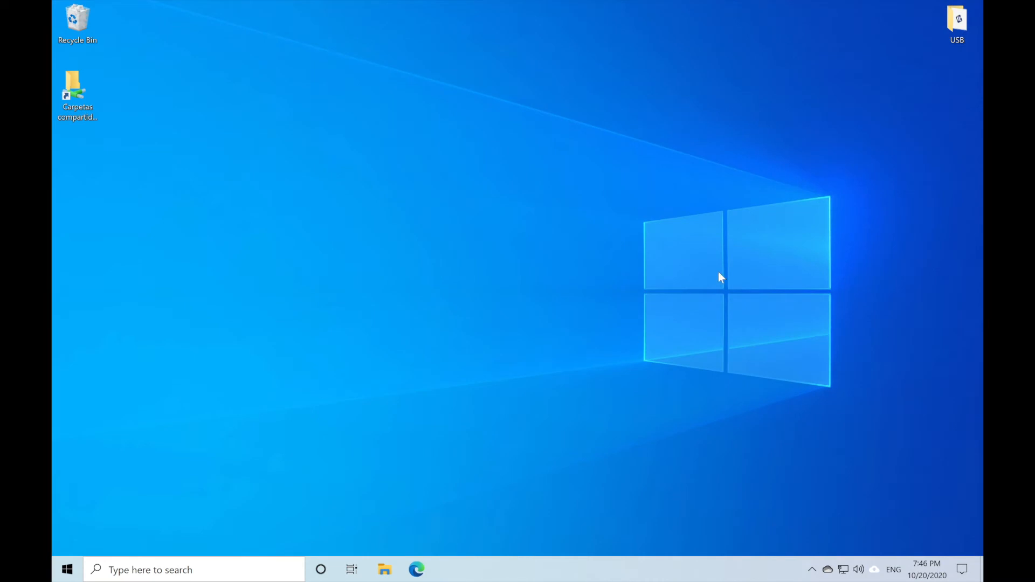
- Launch the RPI v3.6.0.7 Installation program from the desktop USB folder and allow it to make changes
double_click(956, 27)
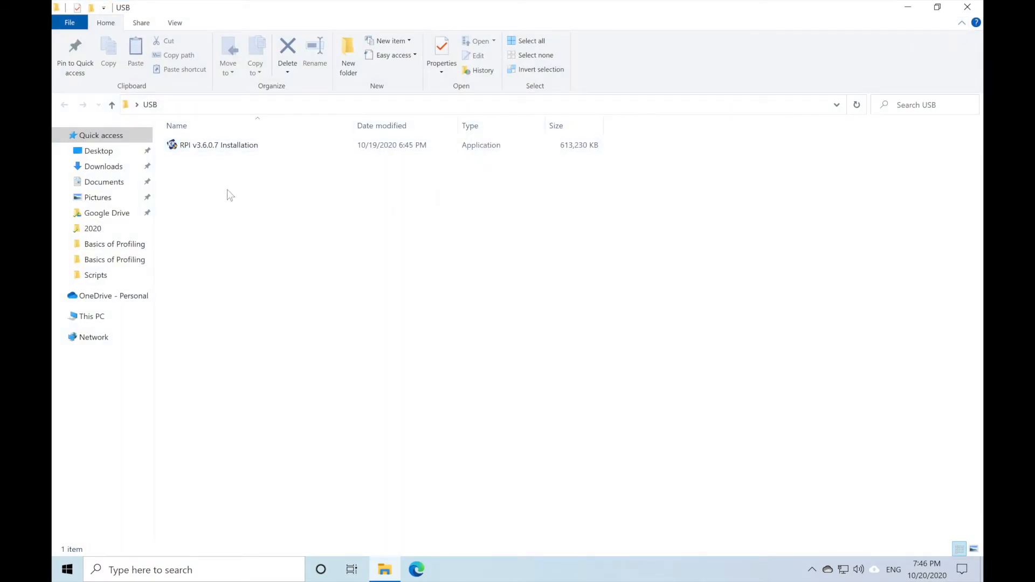
left_click(199, 147)
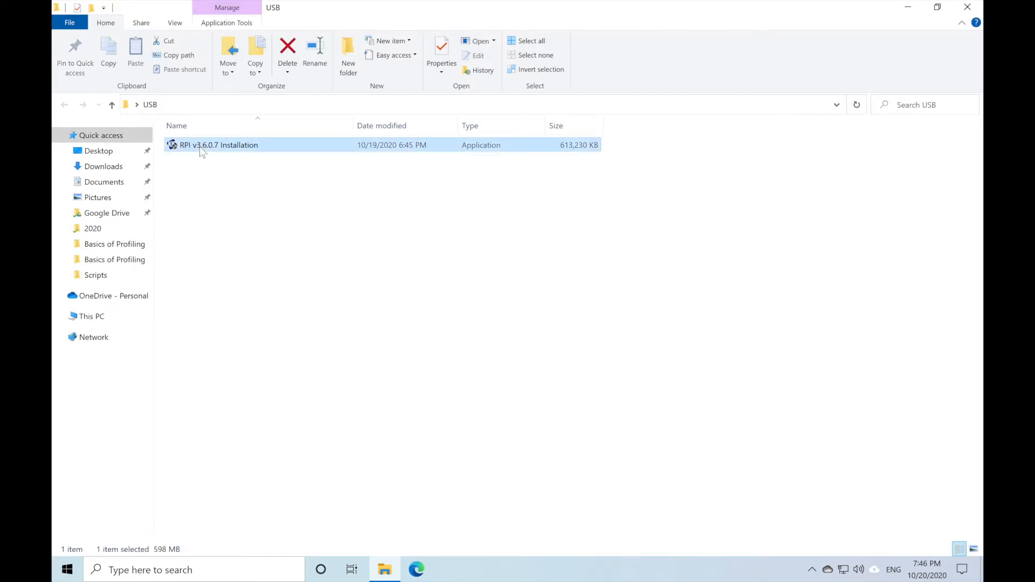
double_click(199, 146)
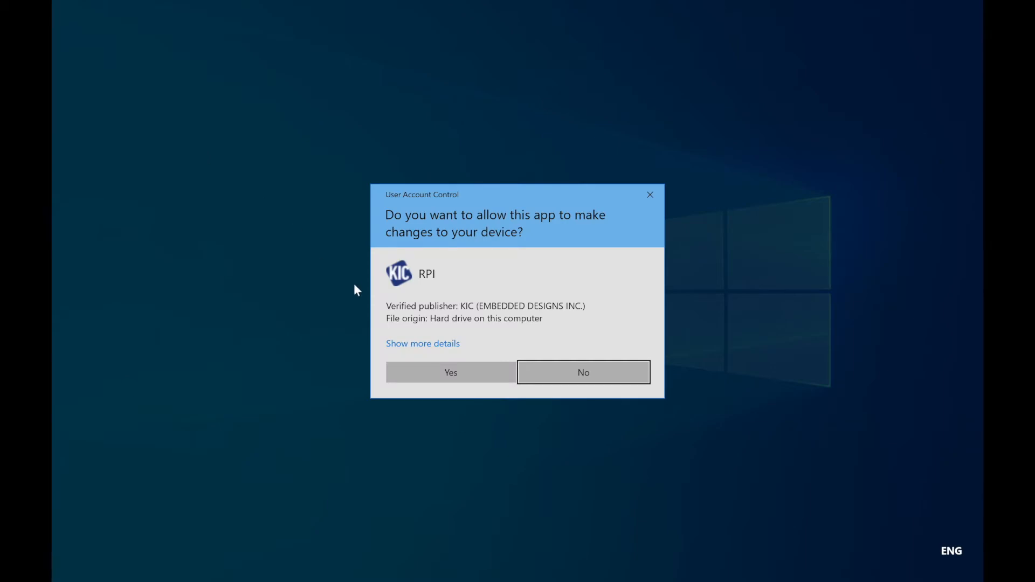
left_click(432, 371)
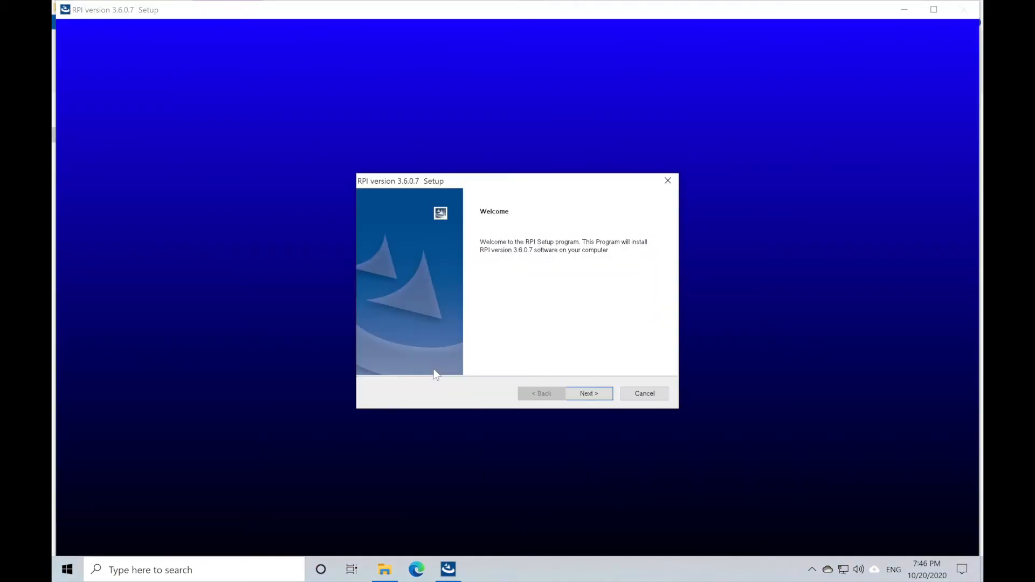
- Accept the RPI license agreement and proceed past the read-me information
left_click(592, 393)
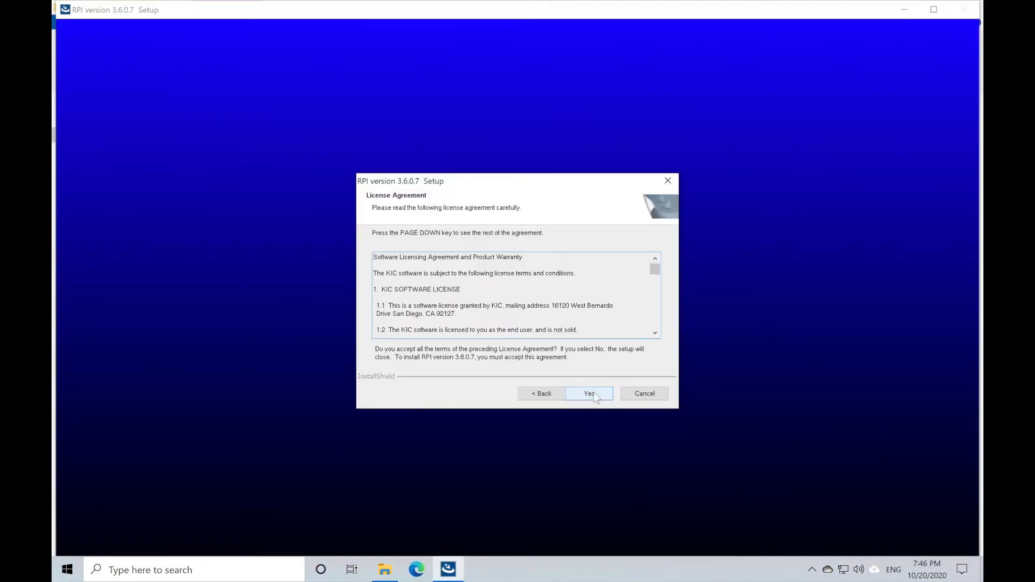
left_click(593, 392)
left_click_drag(655, 271, 655, 322)
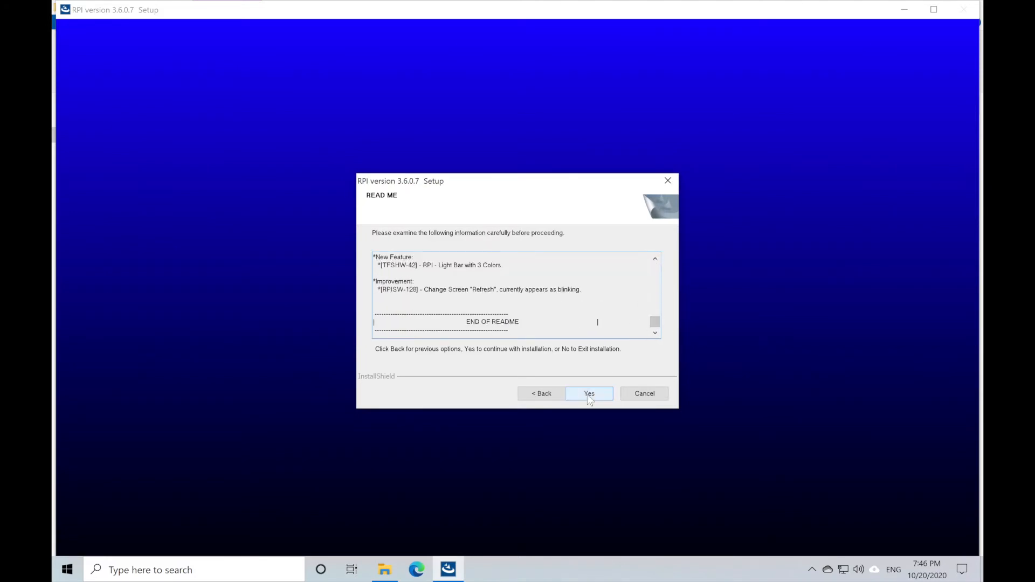
left_click(588, 394)
- Register the installation with "Your user name" as the user and "Your company name" as the company
type("Your user name")
left_click(439, 284)
type("Your company name")
left_click(584, 393)
- Choose the RPI Dual Lane Single System installation type, keep the C:\RPI destination folder and start the installation
left_click(411, 343)
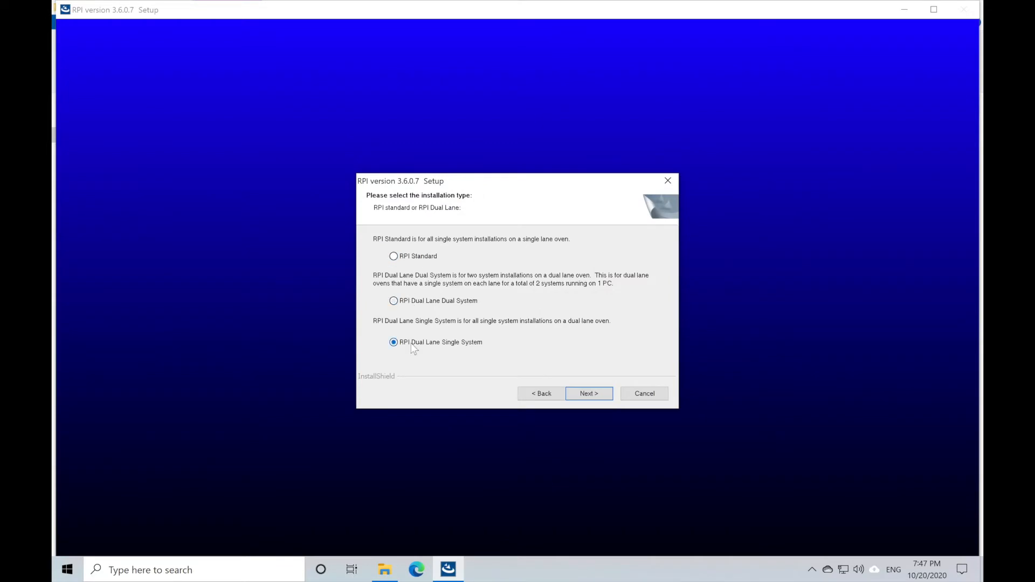
left_click(587, 393)
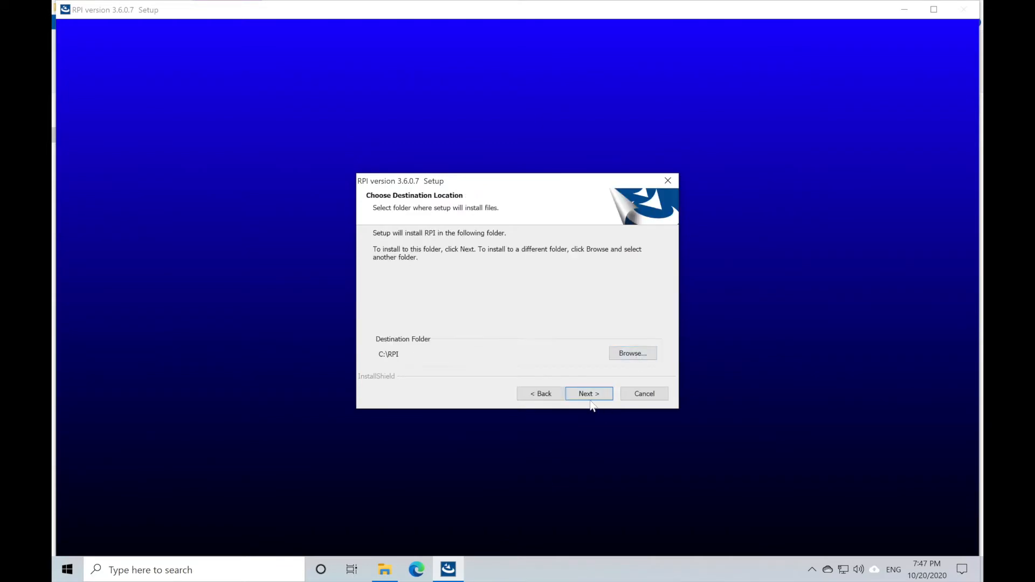
left_click(590, 397)
left_click(555, 333)
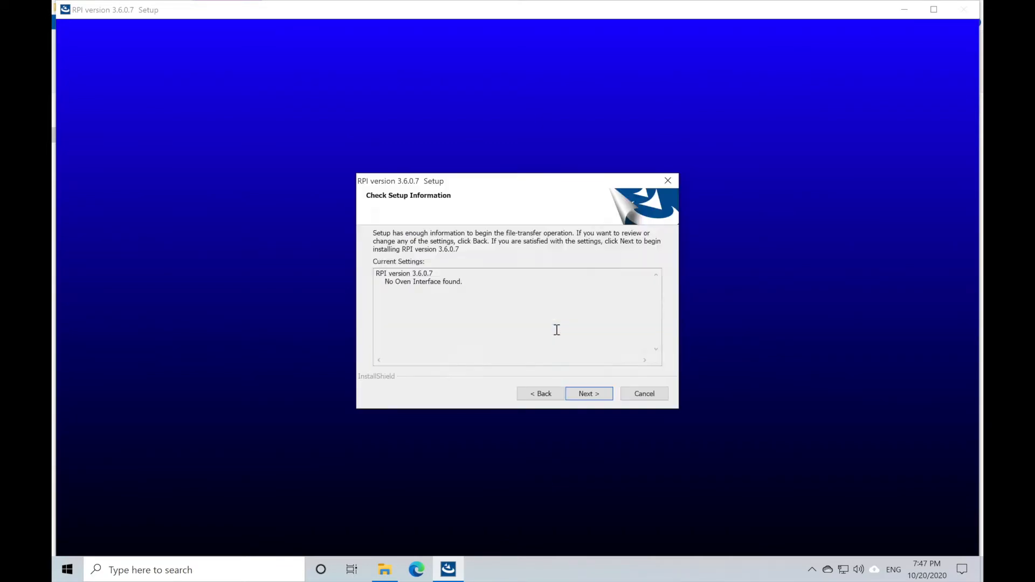
left_click(585, 393)
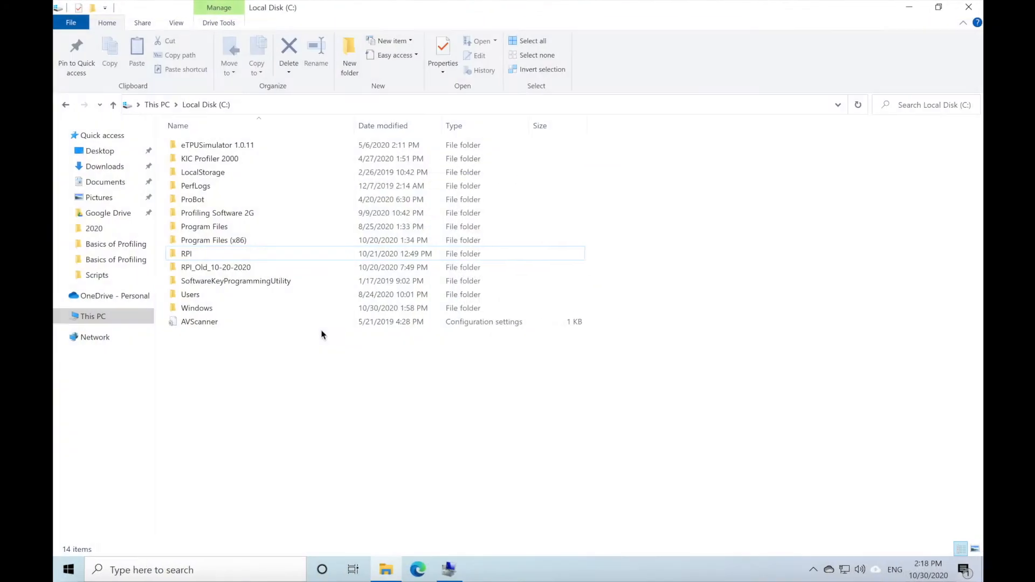
- Open the security properties of the RPI folder on Local Disk (C:)
left_click(204, 257)
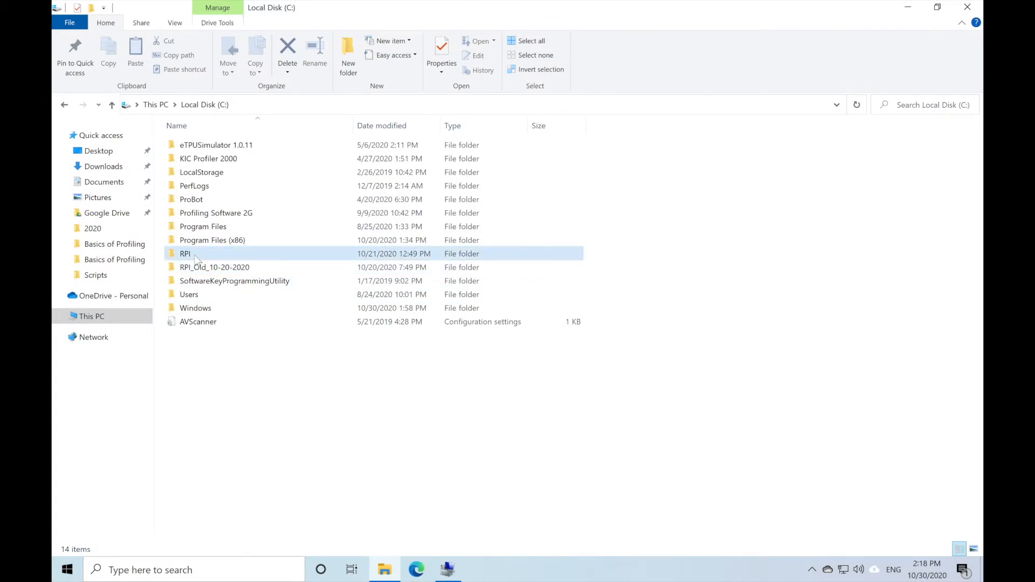
left_click(197, 259)
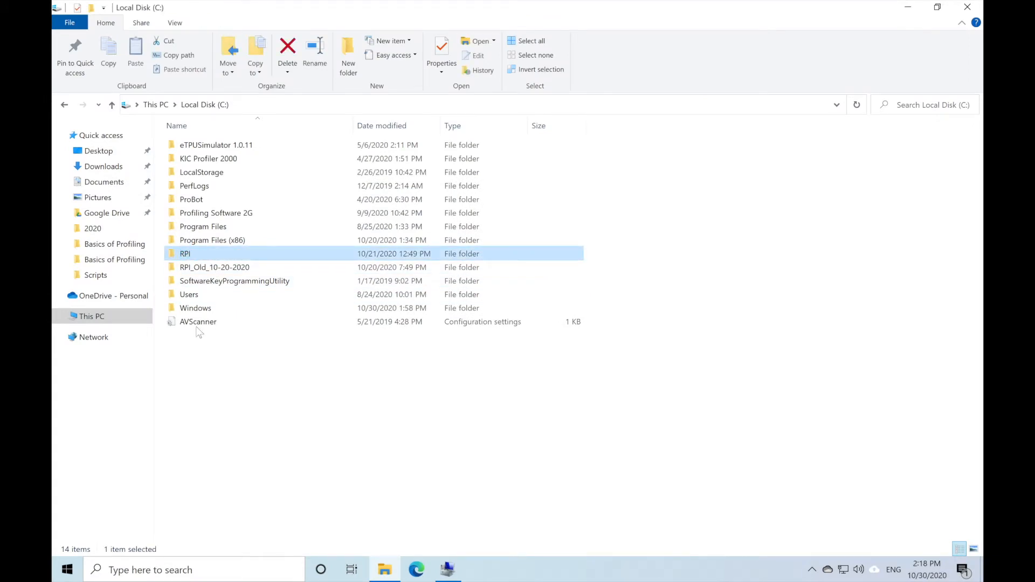
right_click(195, 251)
left_click(245, 547)
left_click(284, 288)
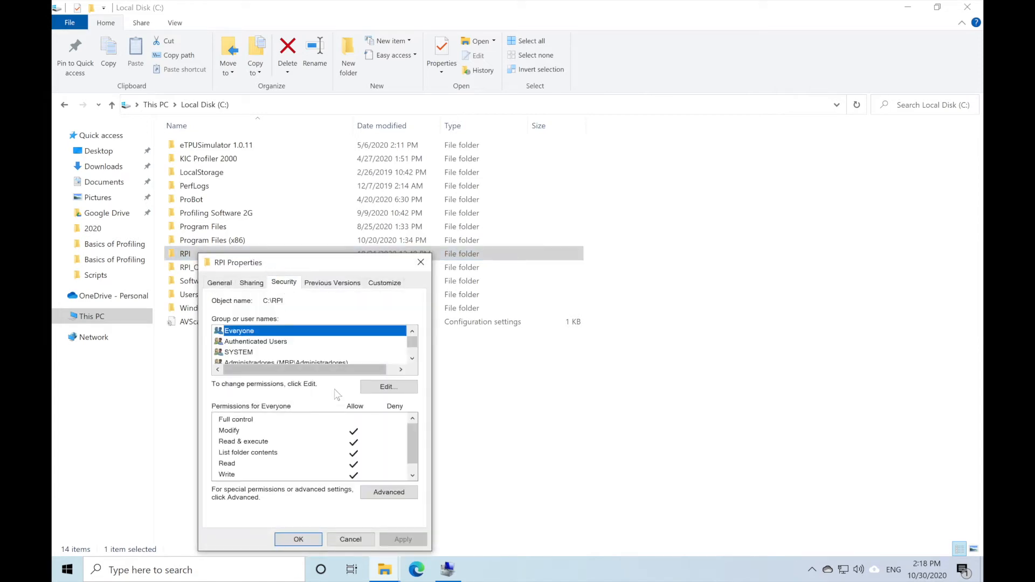
- Grant the Everyone and Usuarios groups full control of the RPI folder and apply the permissions
left_click(377, 393)
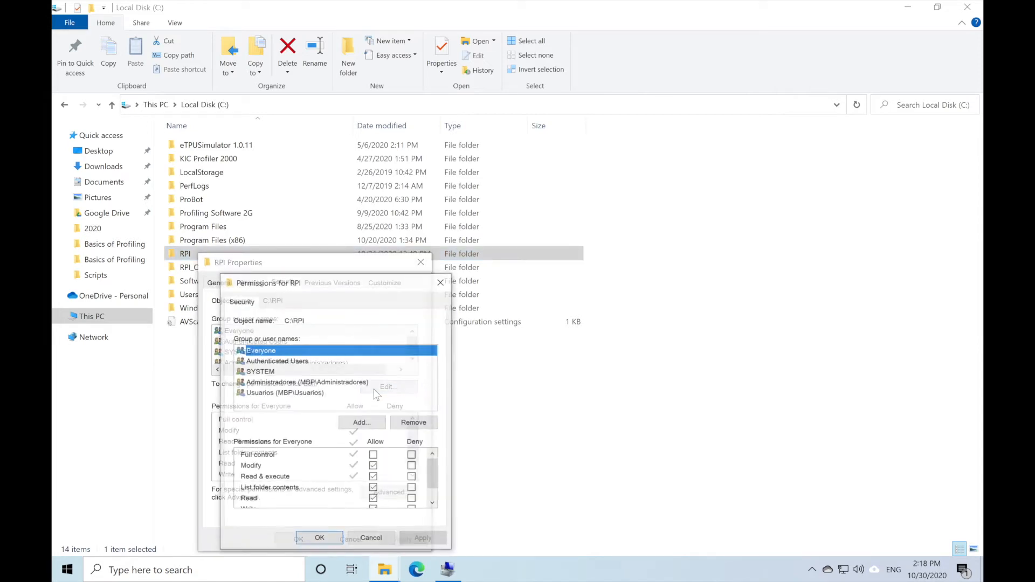
left_click(374, 455)
left_click(292, 393)
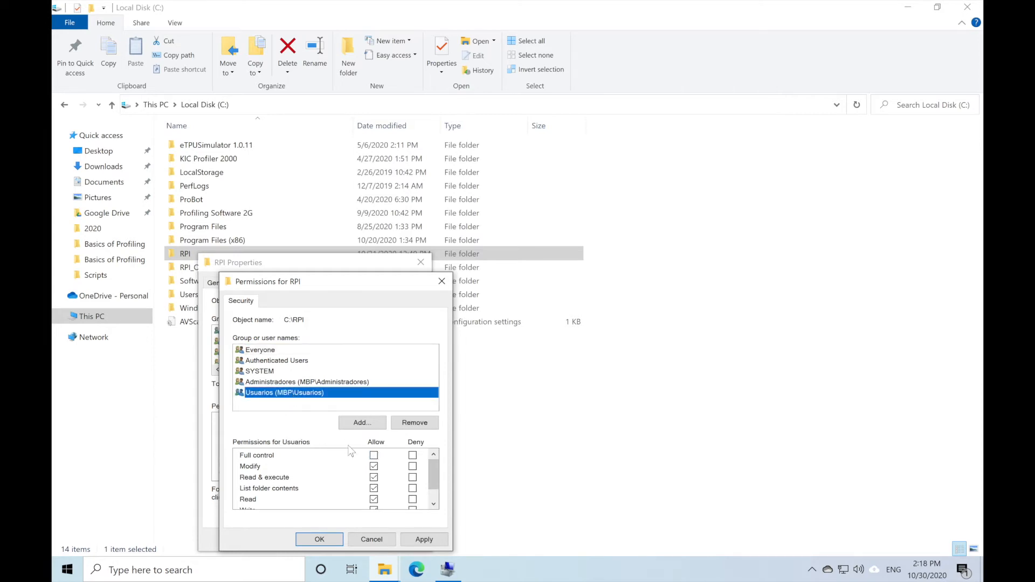
left_click(373, 455)
left_click(419, 544)
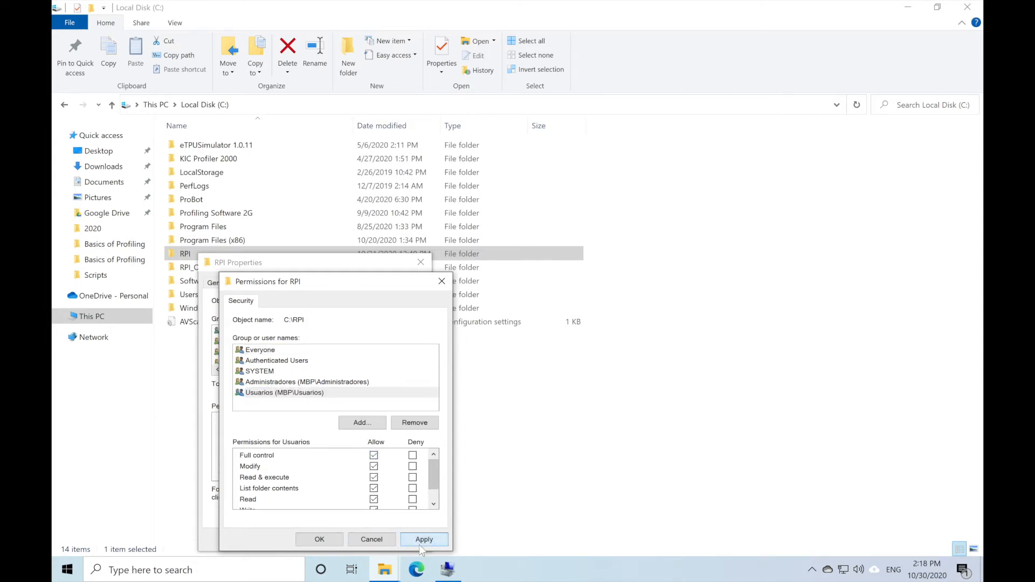
left_click(324, 542)
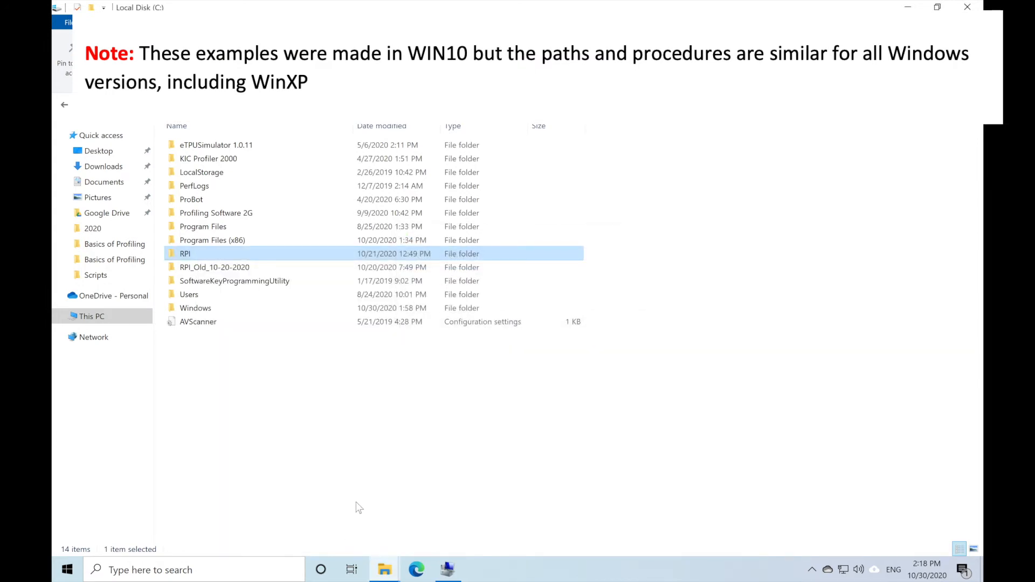
- Stop Windows from turning off the first Generic USB Hub under Universal Serial Bus controllers to save power
mouse_move(448, 570)
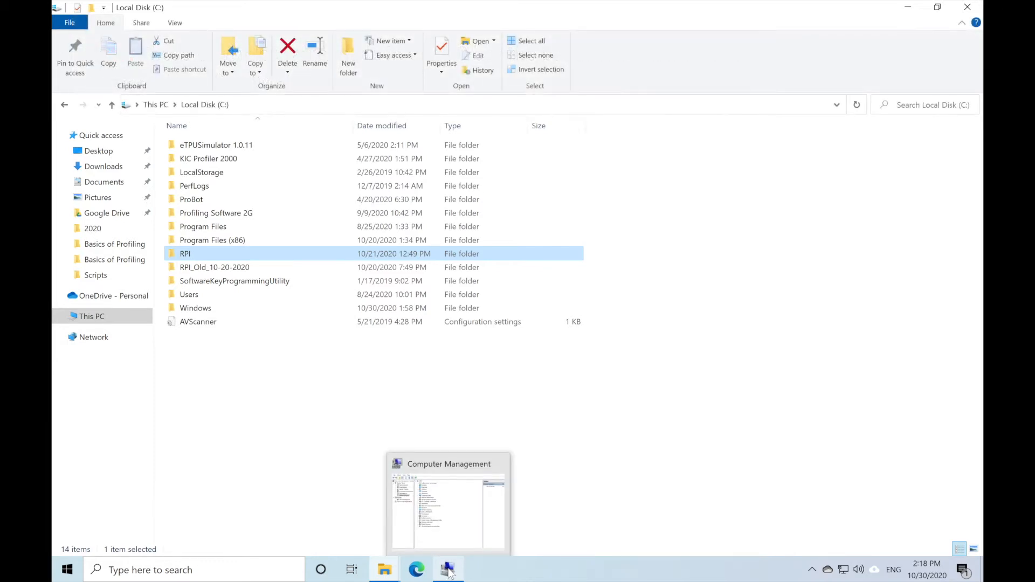
left_click(449, 570)
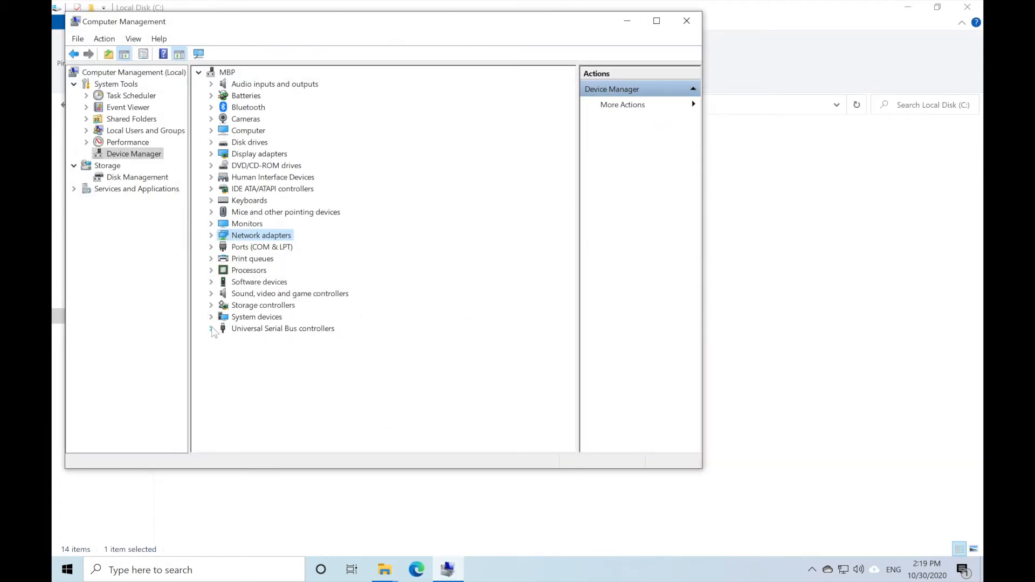
double_click(248, 330)
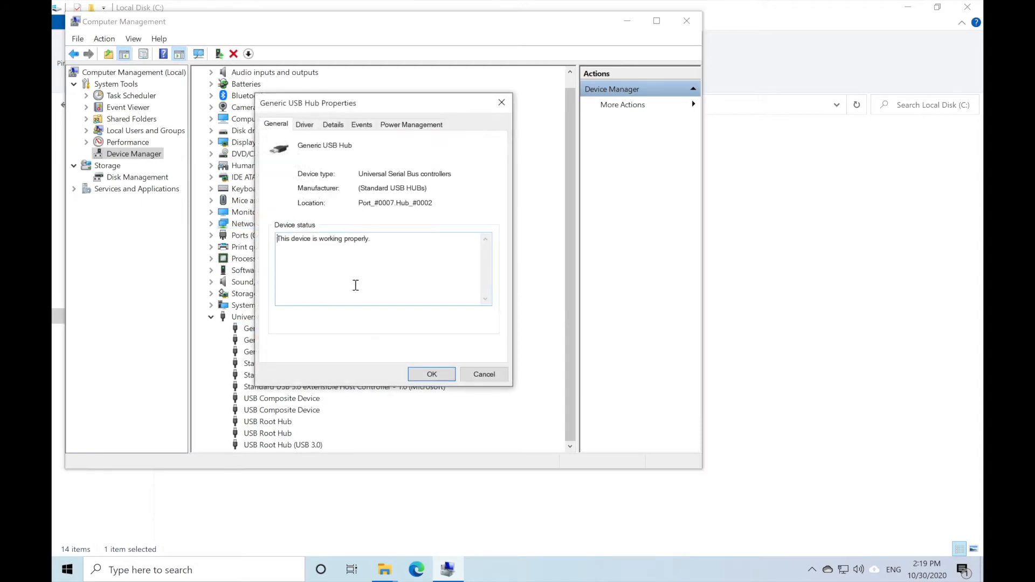
left_click(411, 124)
left_click(296, 178)
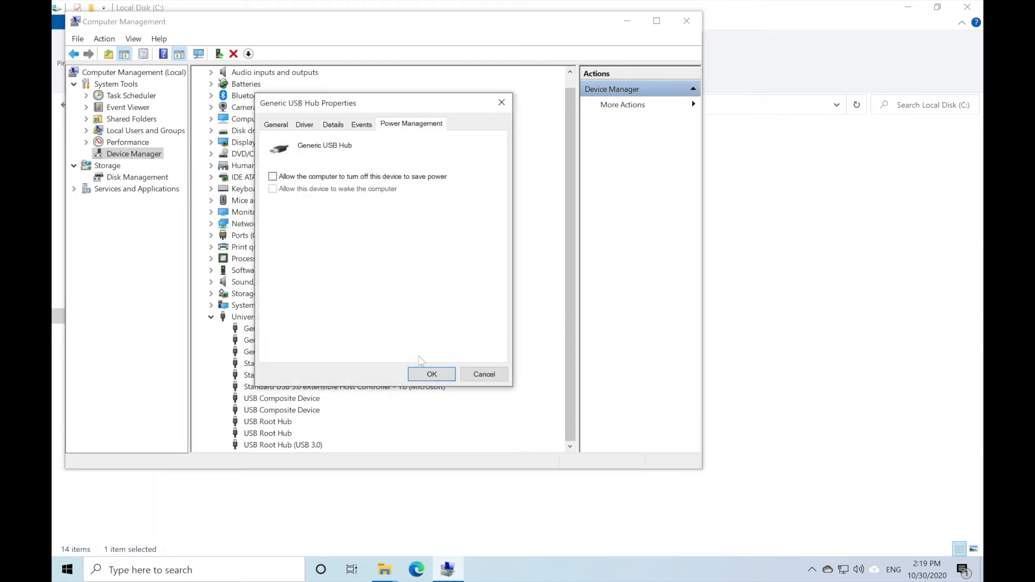
left_click(432, 374)
- Disallow turning off the second Generic USB Hub to save power, and close Computer Management
double_click(276, 340)
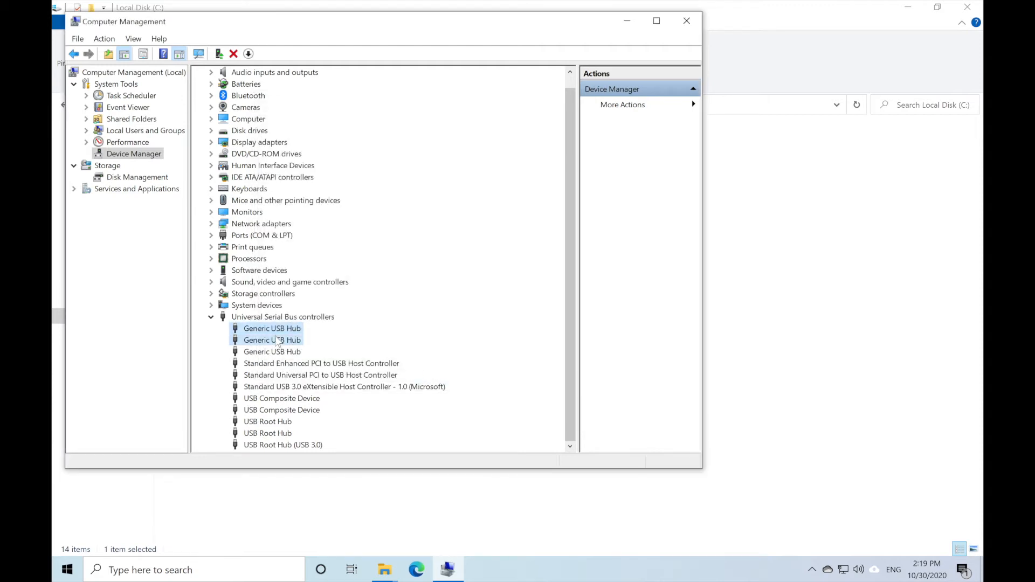
left_click(408, 124)
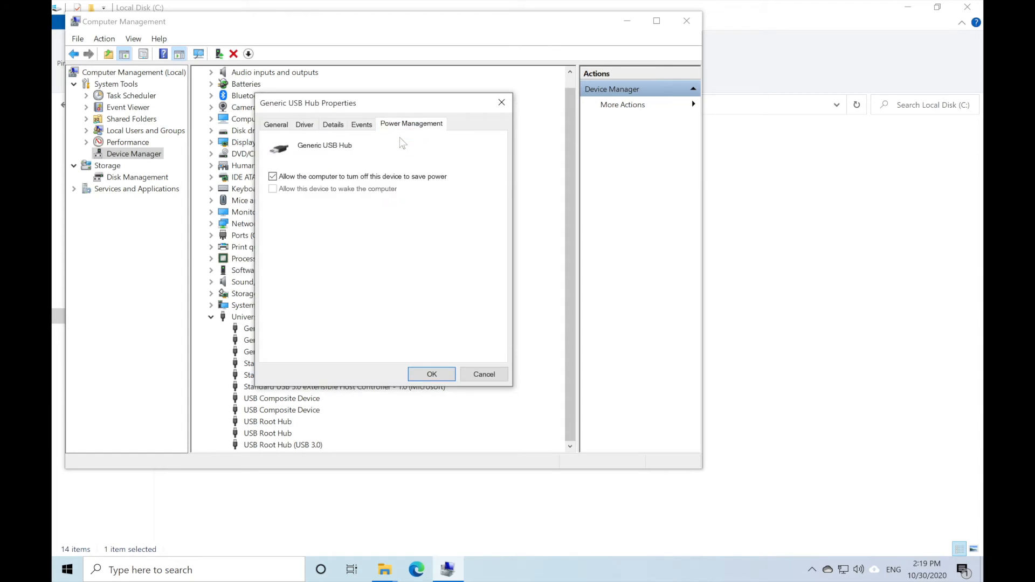
left_click(308, 177)
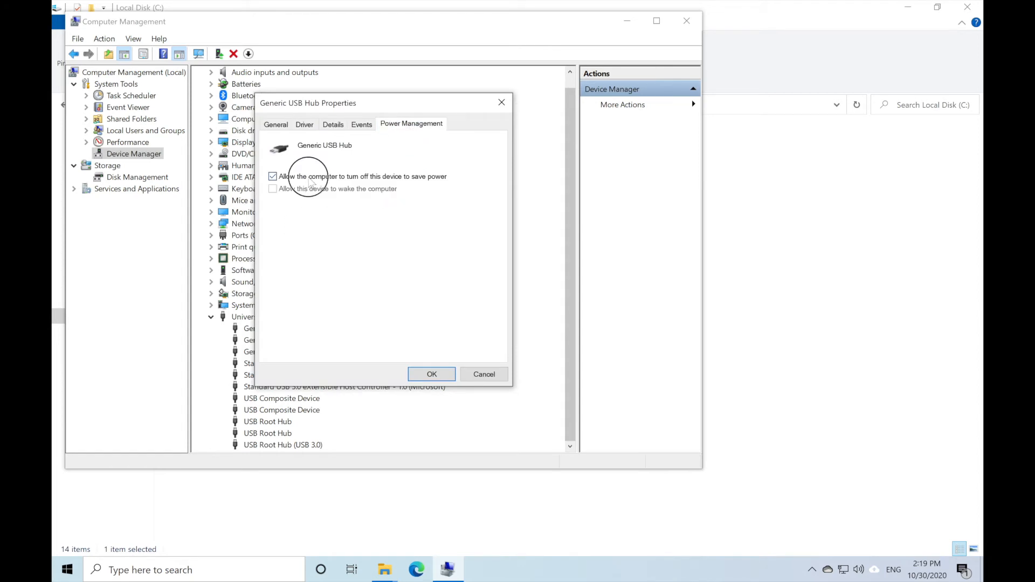
left_click(428, 375)
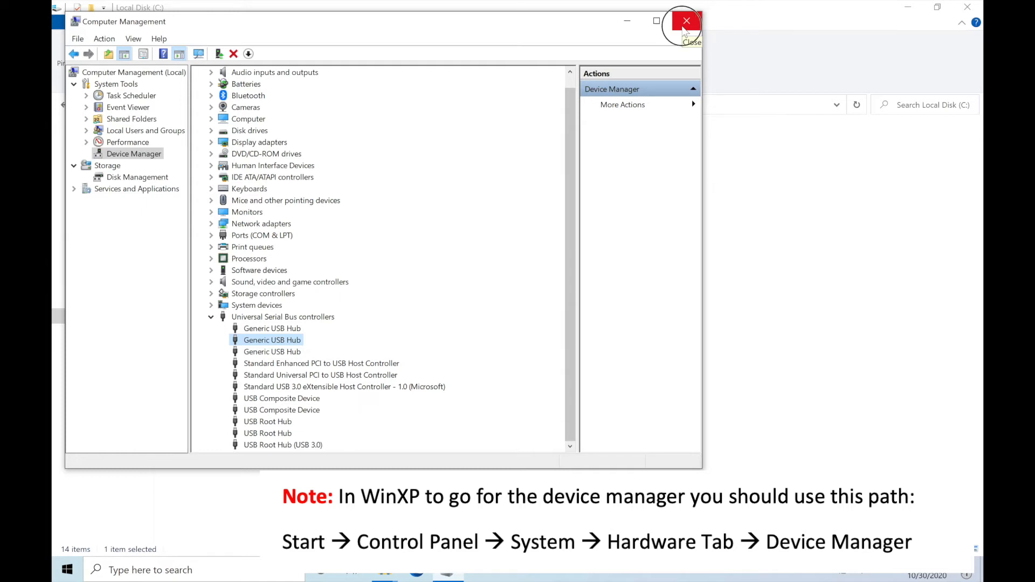
left_click(684, 22)
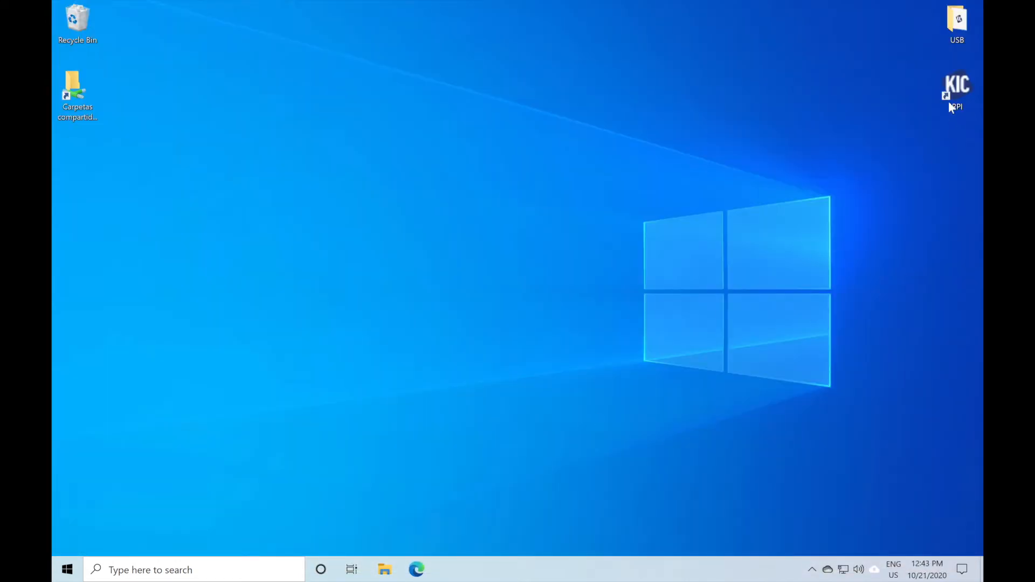
- Launch KIC RPI from the desktop and open its global settings
double_click(949, 102)
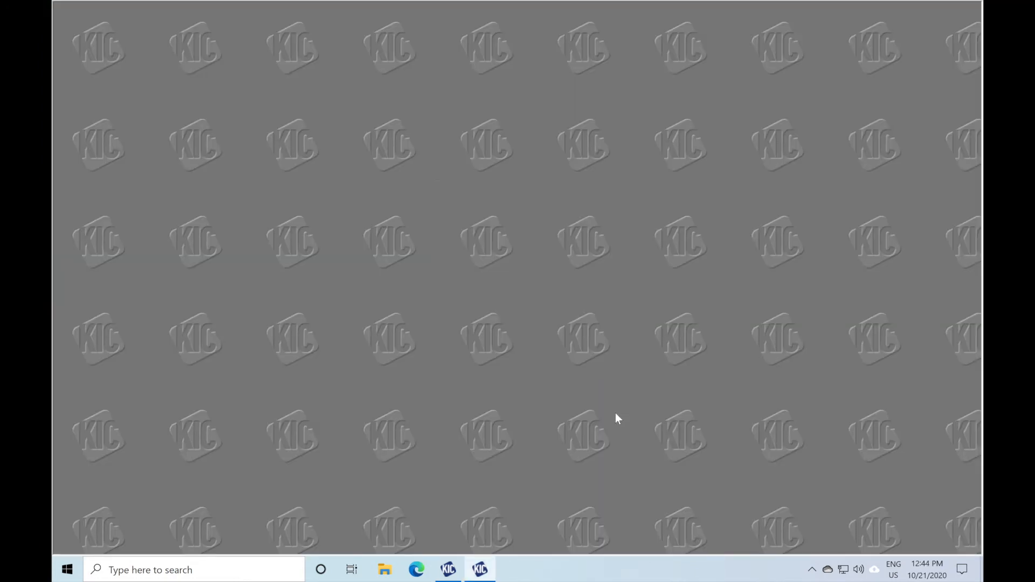
left_click(576, 241)
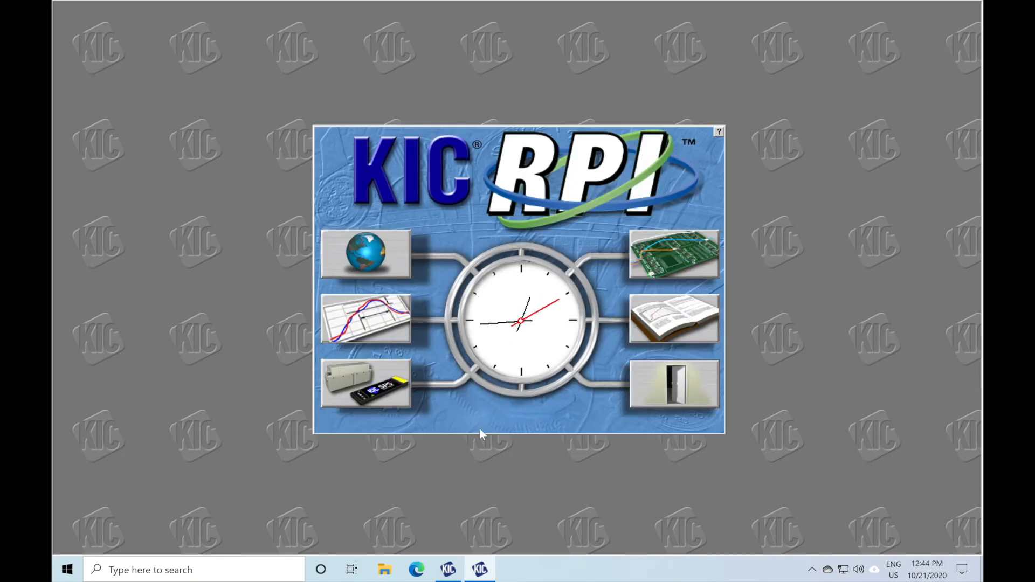
left_click(385, 252)
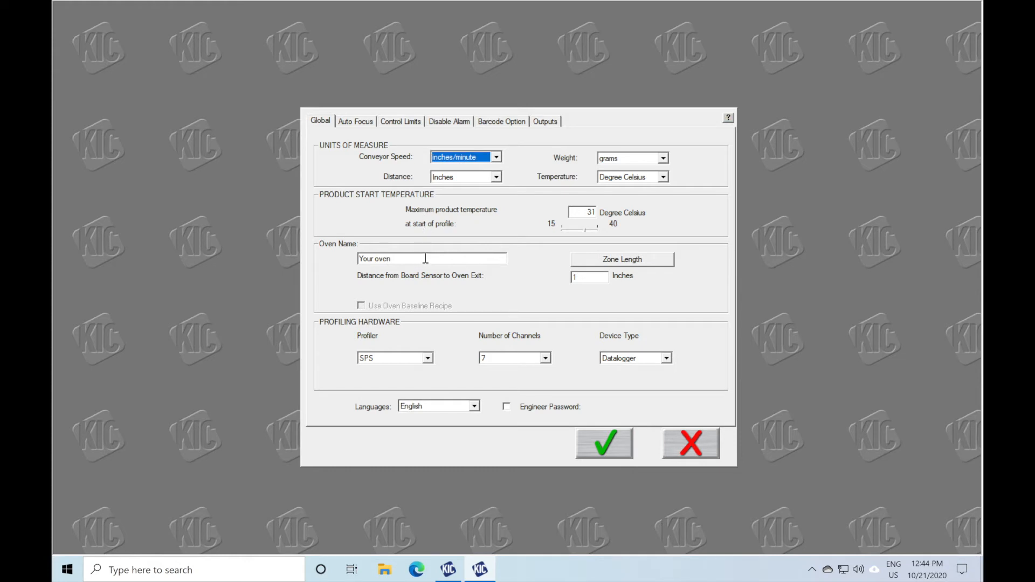
- Keep "Your oven" as the oven name and set the distance from board sensor to oven exit to 200 inches
left_click_drag(425, 259, 336, 257)
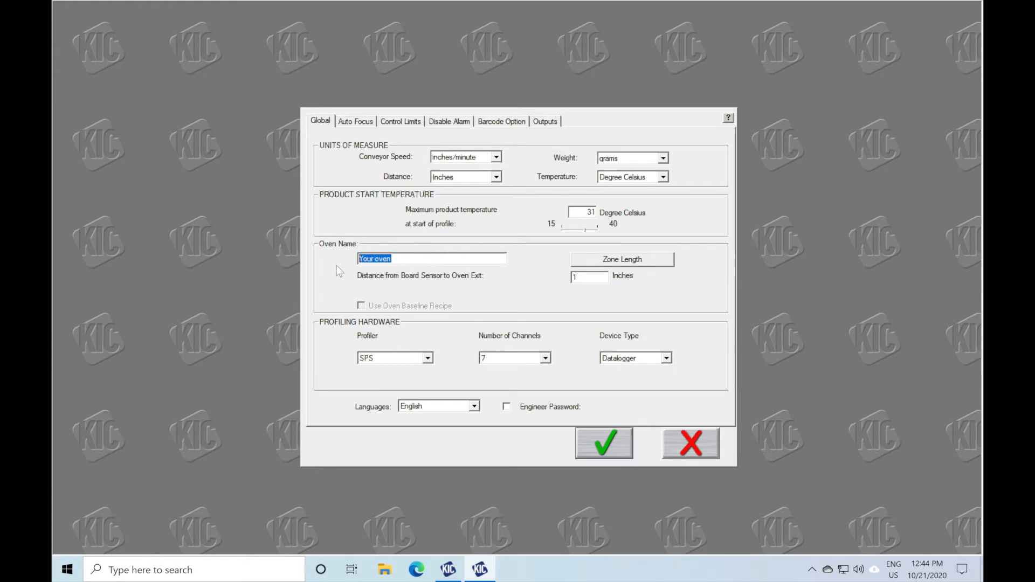
left_click(591, 278)
key("BackSpace")
type("200")
- Open the oven's zone length setup and set the number of zones to 10
left_click(620, 260)
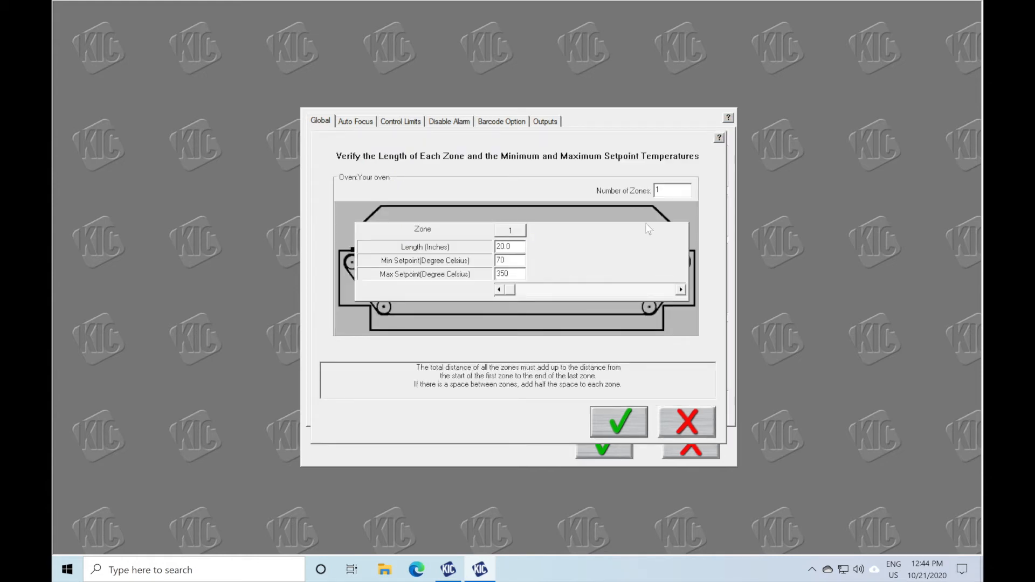
left_click(674, 192)
type("1")
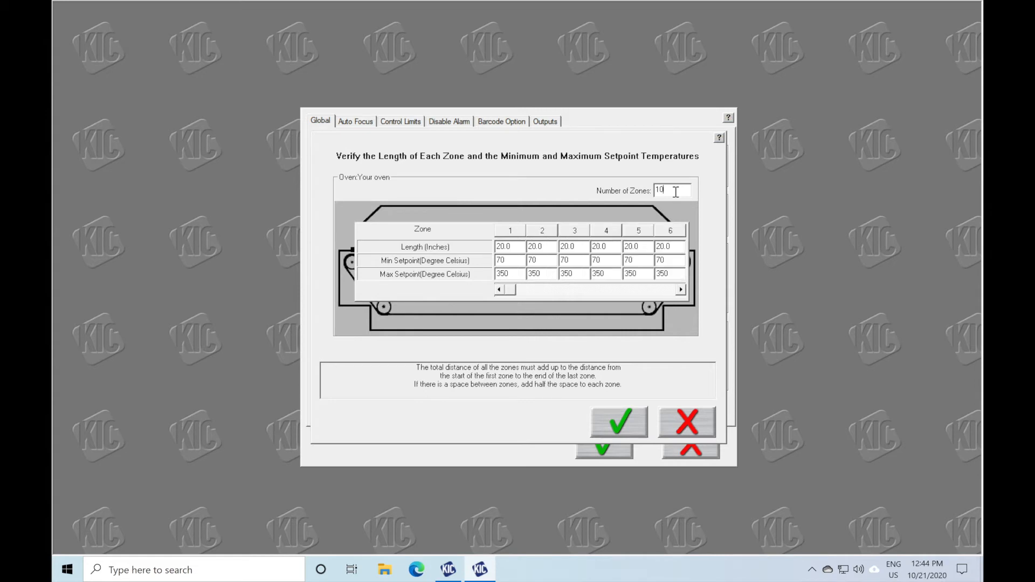
key("BackSpace")
type("0")
- Go through the length values of the oven zones starting at zone 1, and accept the zone setup
left_click(521, 244)
key("Tab")
key("Tab")
key("Tab")
key("Tab")
key("Tab")
key("Tab")
key("Tab")
key("Tab")
key("Tab")
left_click(602, 420)
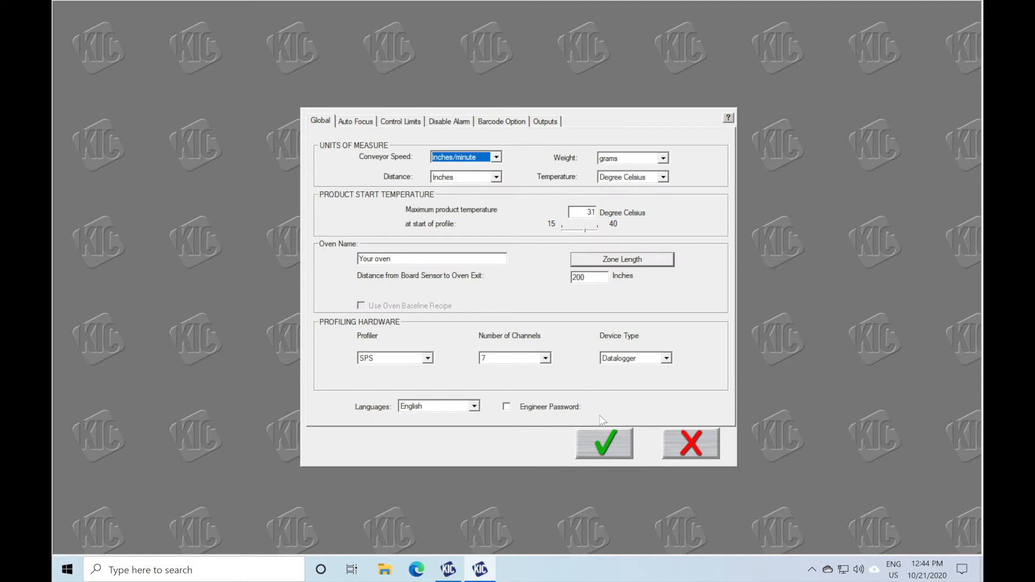
- Review the profiling hardware options, keep the SPS profiler, 7 channels and Datalogger device type, and save the global settings
left_click(427, 359)
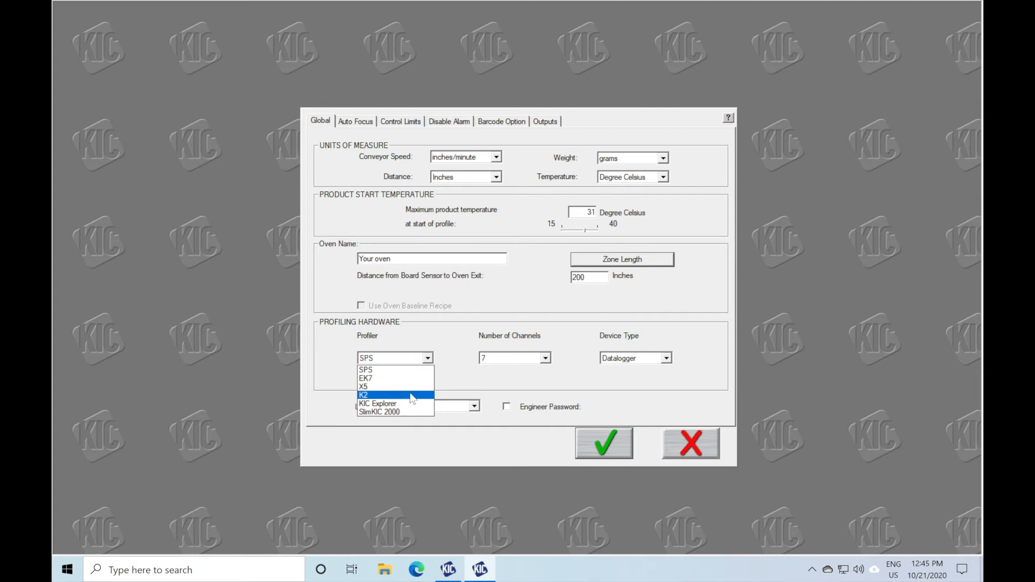
left_click(429, 360)
left_click(545, 360)
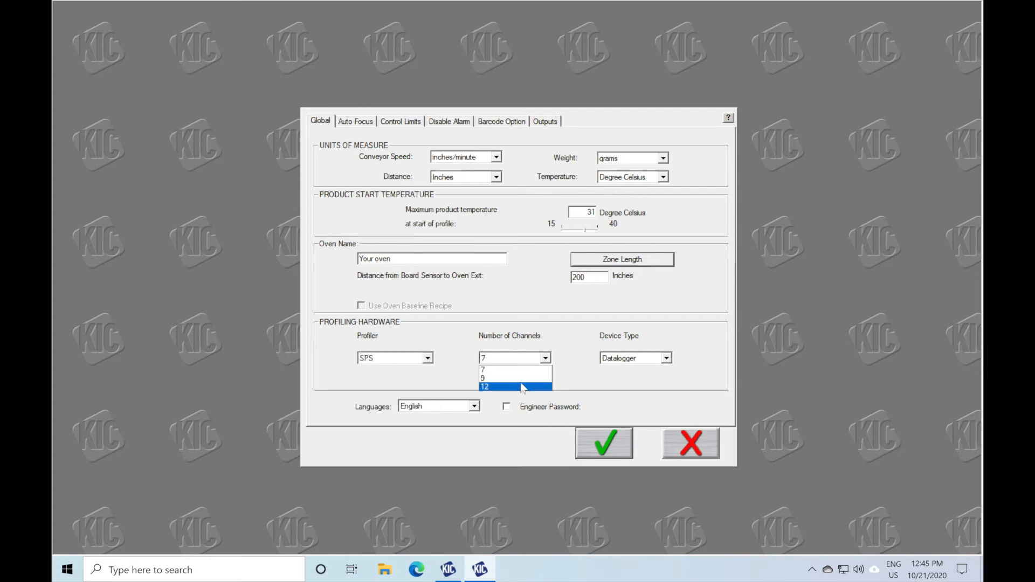
left_click(545, 359)
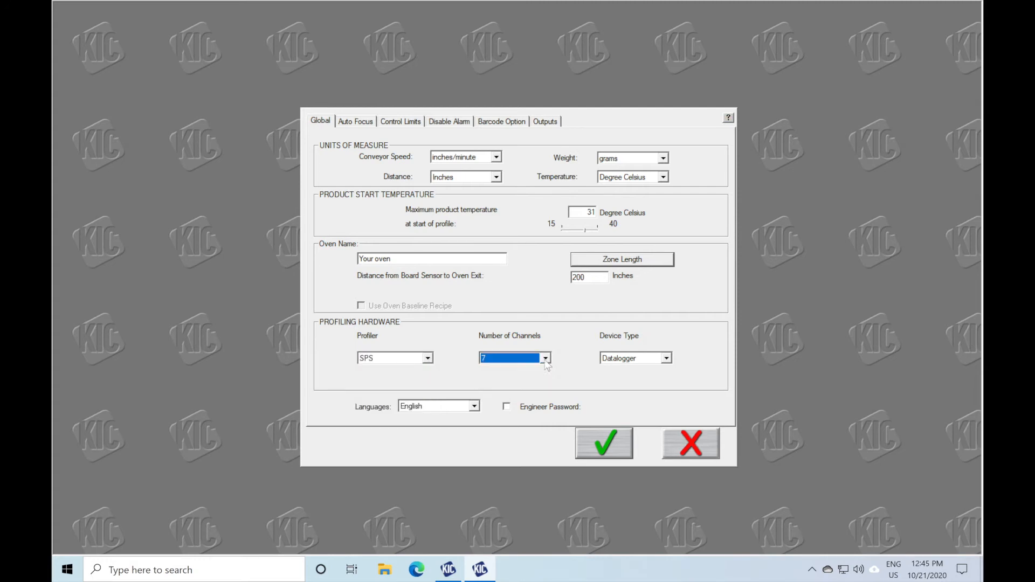
left_click(666, 358)
left_click(666, 358)
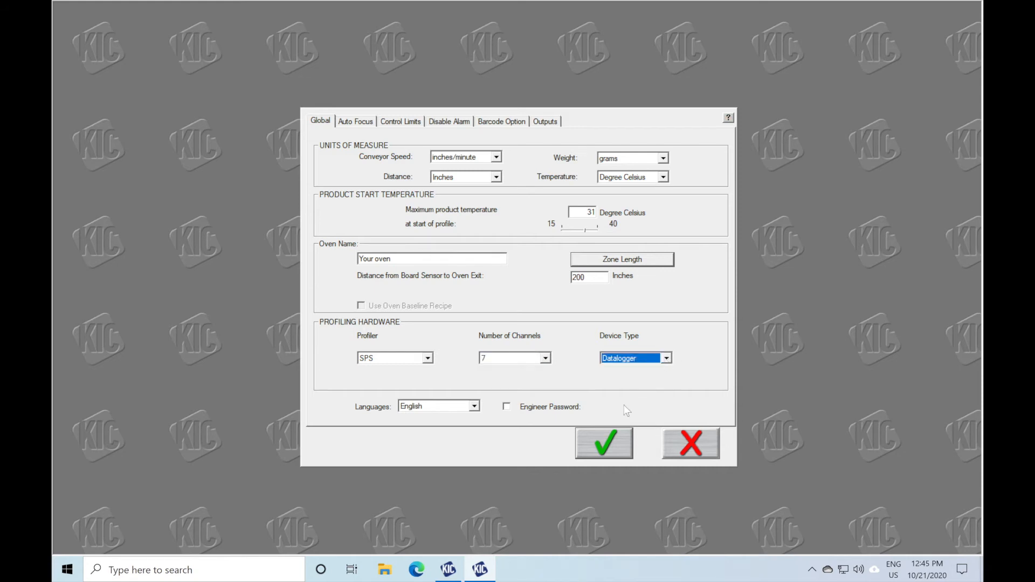
key("Tab")
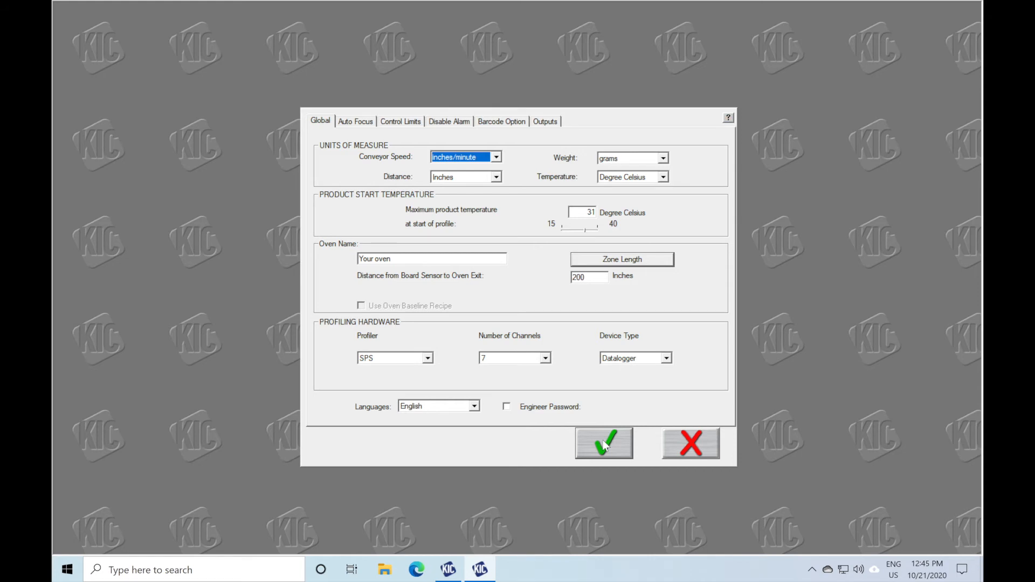
left_click(604, 444)
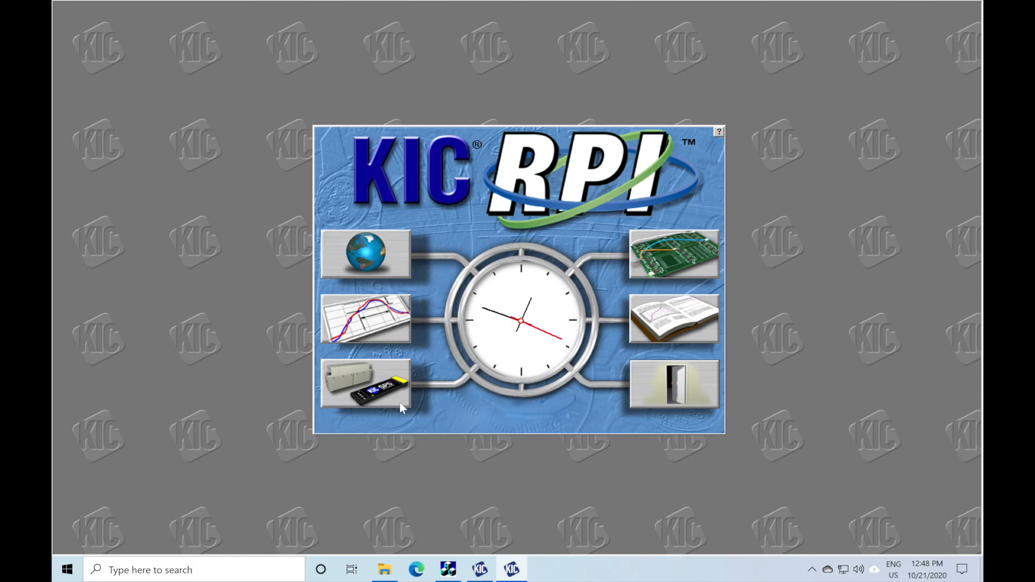
- Open the hardware status screen of KIC RPI
left_click(380, 380)
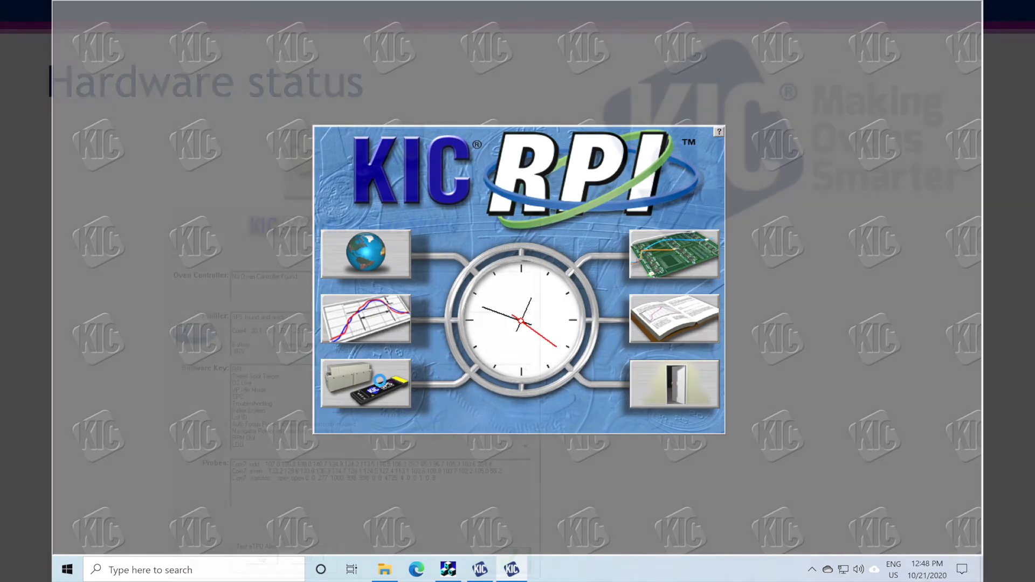